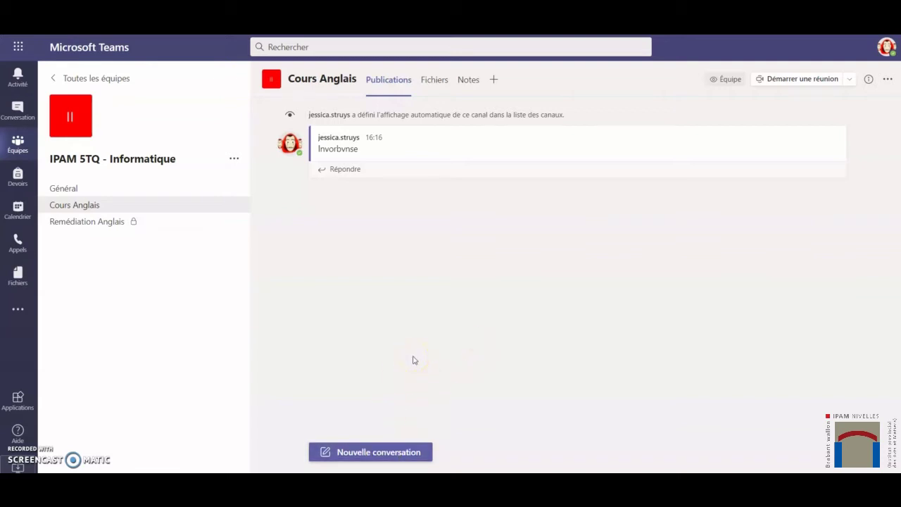
- Post the message "Bonjour ljsdvoq" as a new conversation in the Cours Anglais channel
click(375, 455)
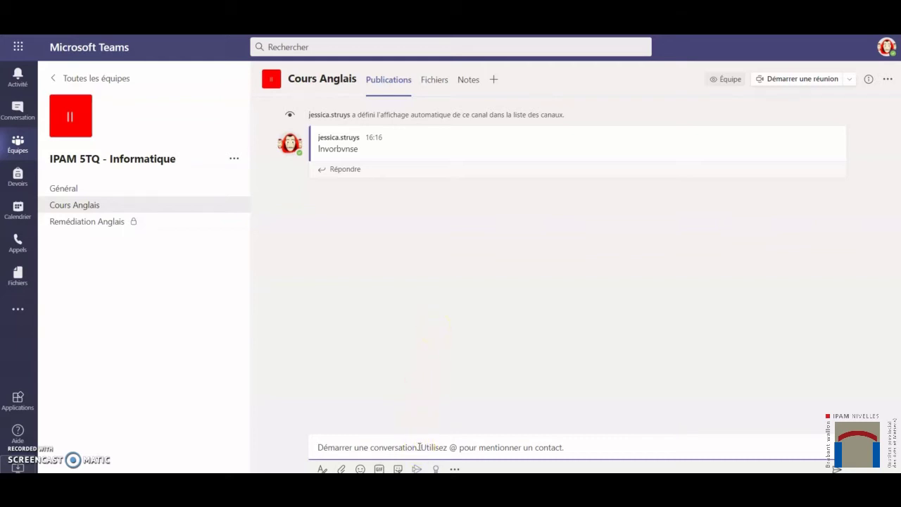
text(Bon)
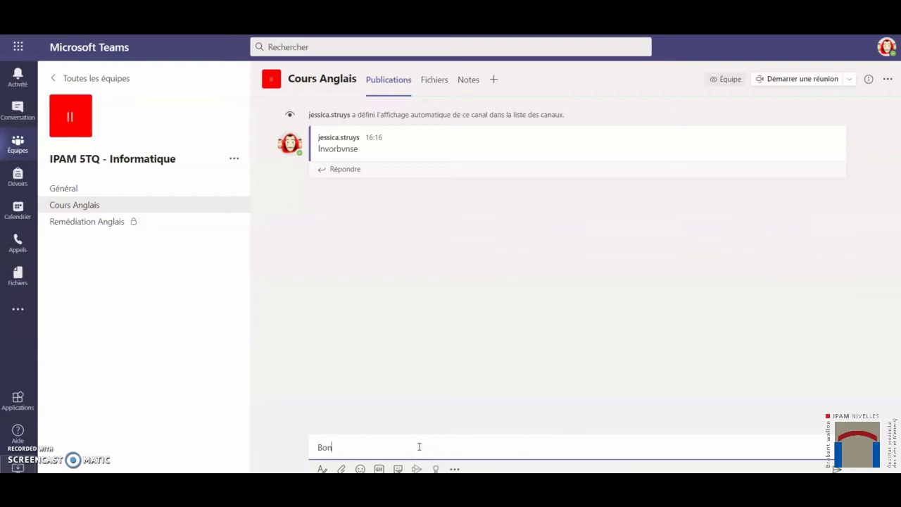
text(jour ljsdvoq)
key(Return)
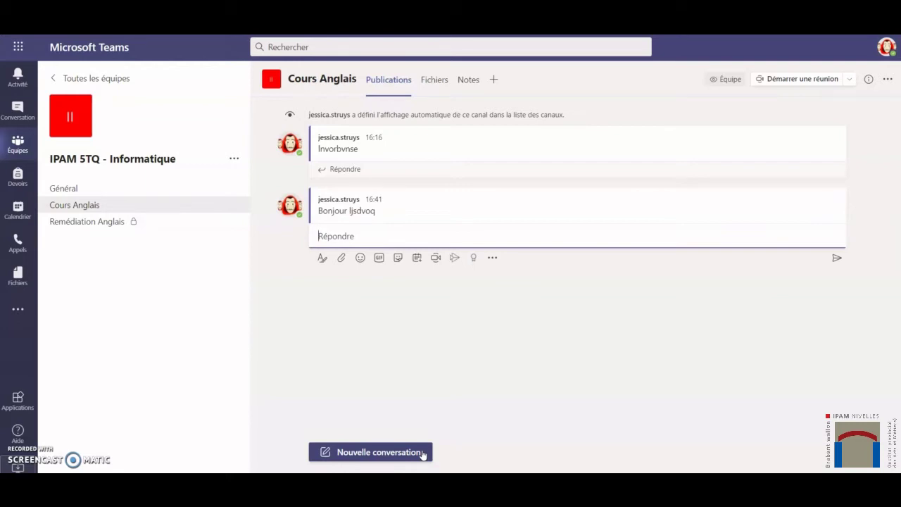
- Start another channel conversation with the expanded formatting options and enter "lkjnvmldjb" as its message text
click(423, 452)
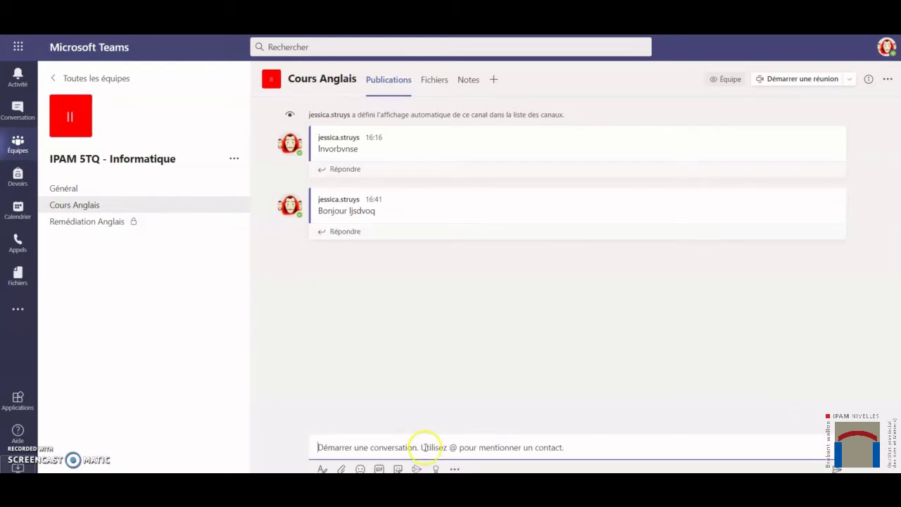
click(321, 468)
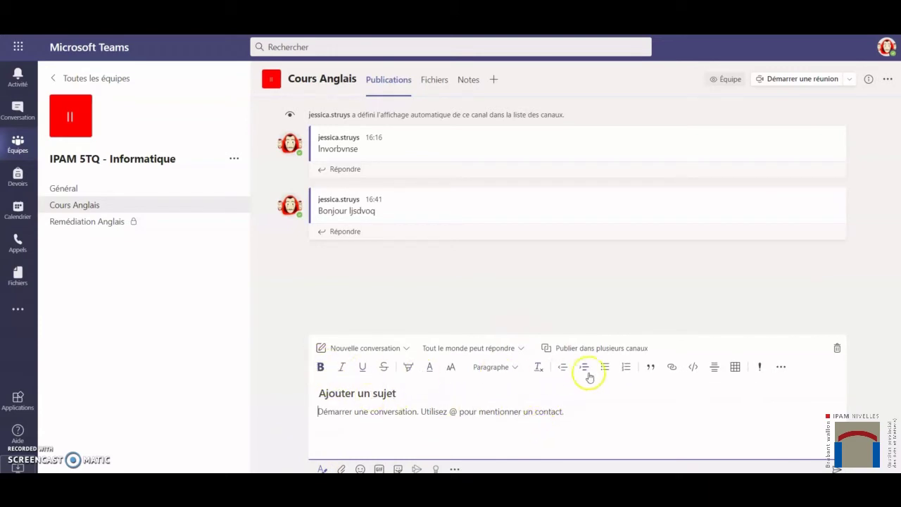
click(331, 412)
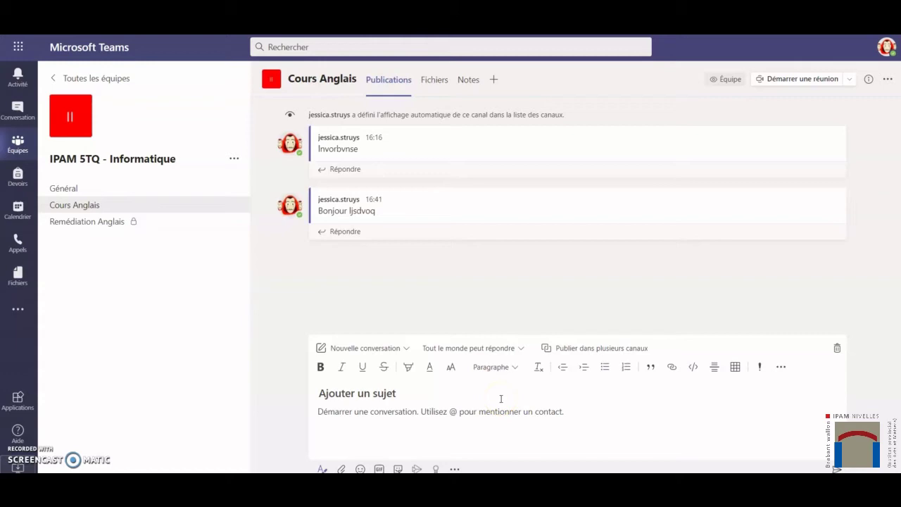
click(369, 412)
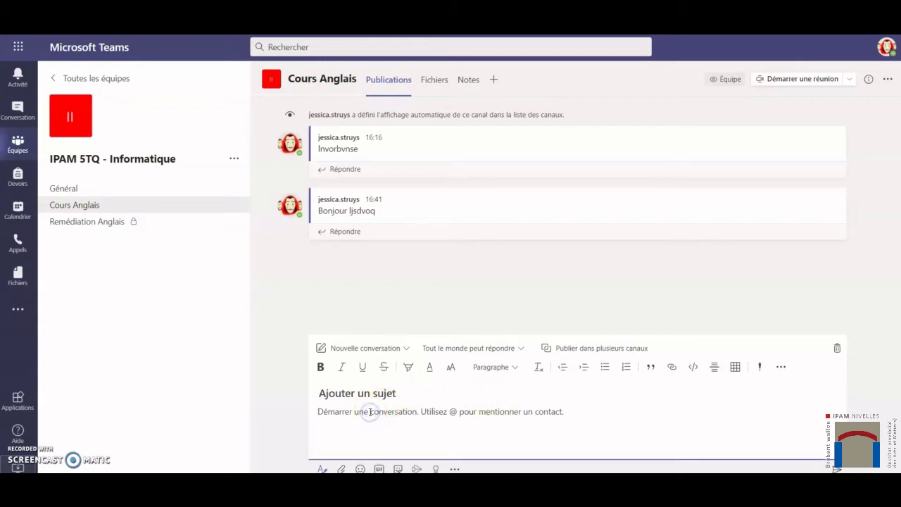
text(lkjnvmldjb)
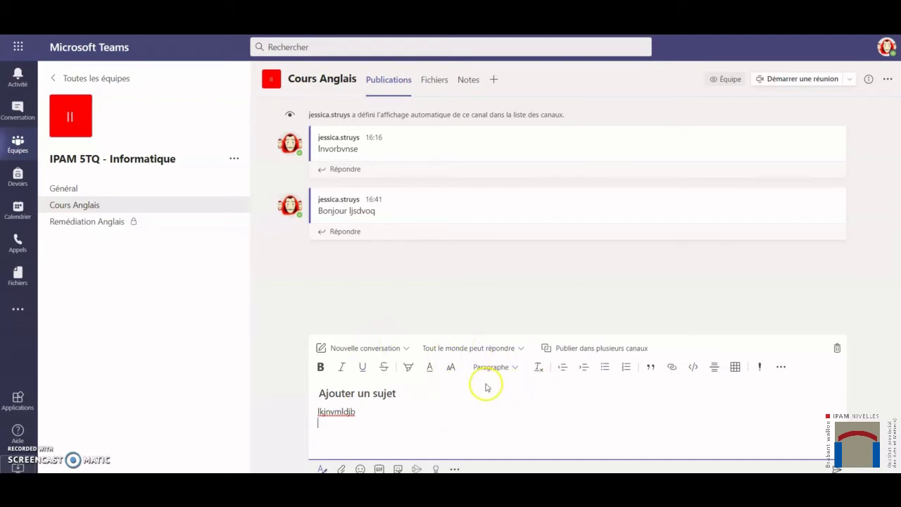
- Change the draft's post type to Annonce, and discard the draft without posting it
click(385, 348)
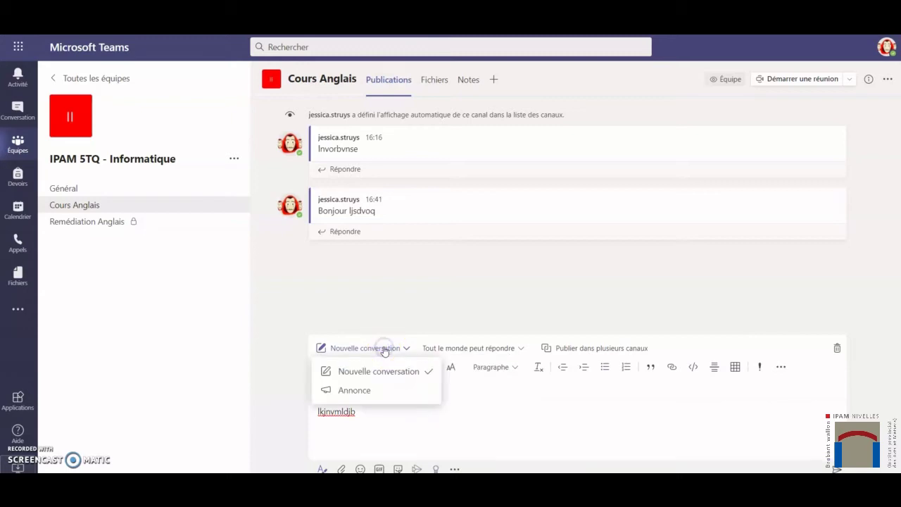
click(376, 392)
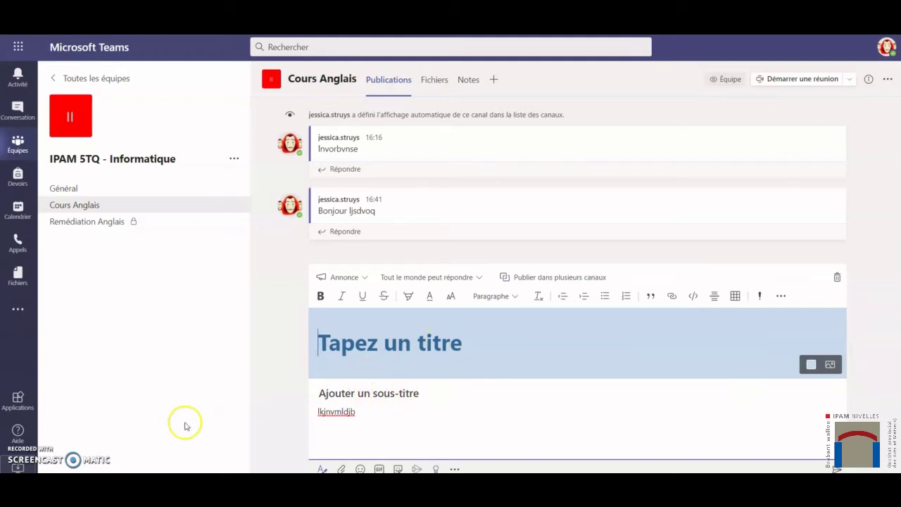
key(Escape)
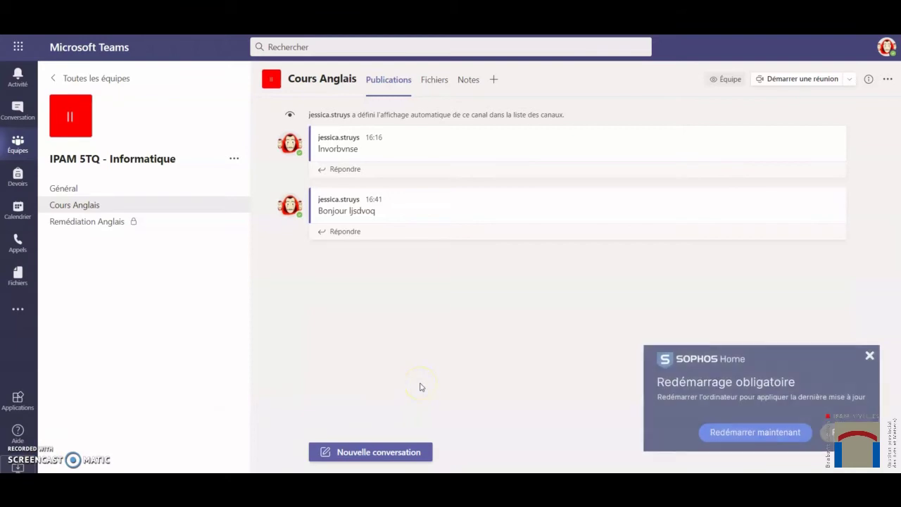
- Start a new conversation in the channel and enter "@" to bring up the mention suggestions
click(378, 453)
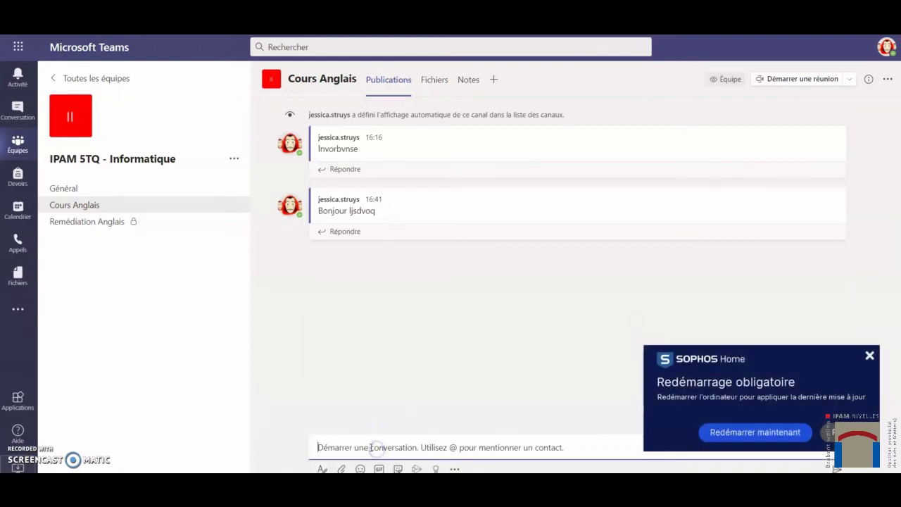
click(361, 443)
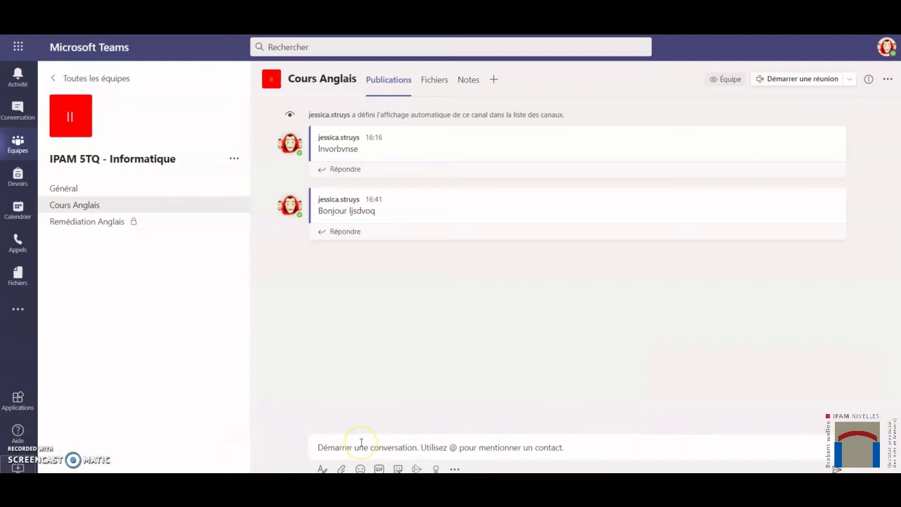
click(361, 442)
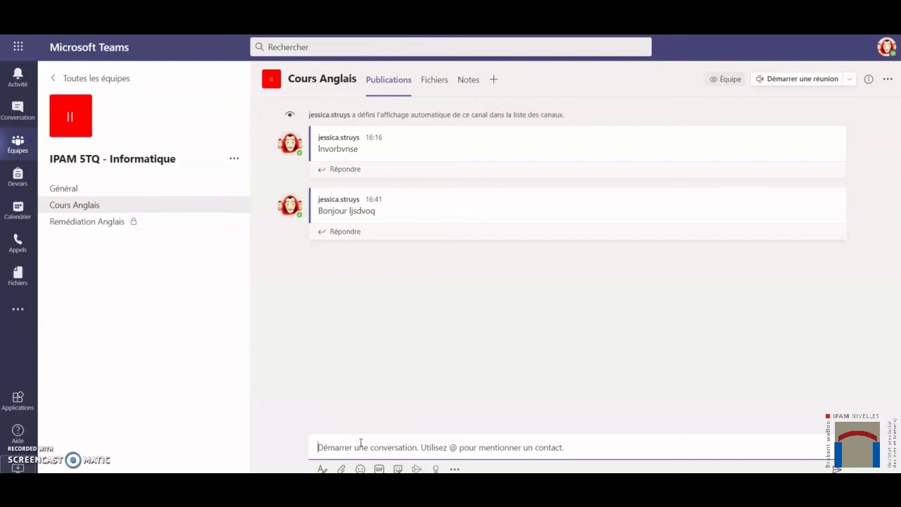
click(342, 446)
text(@)
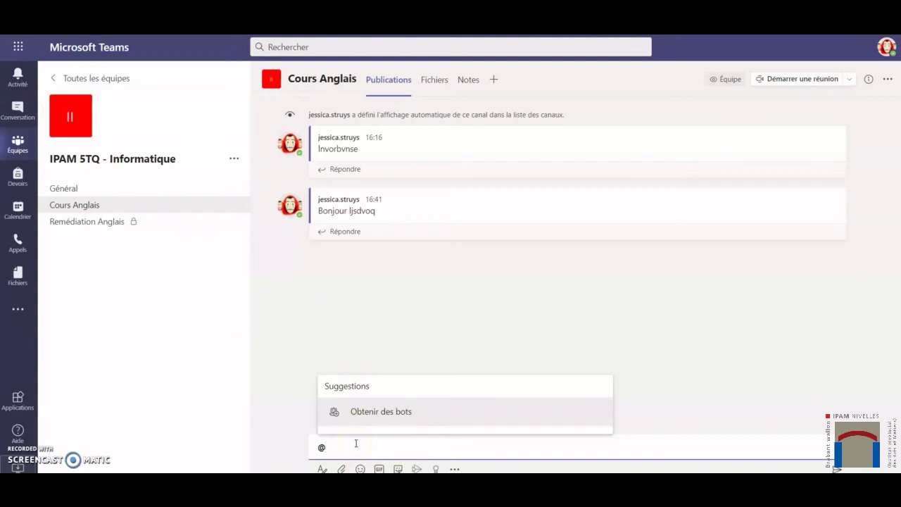
click(362, 442)
click(323, 447)
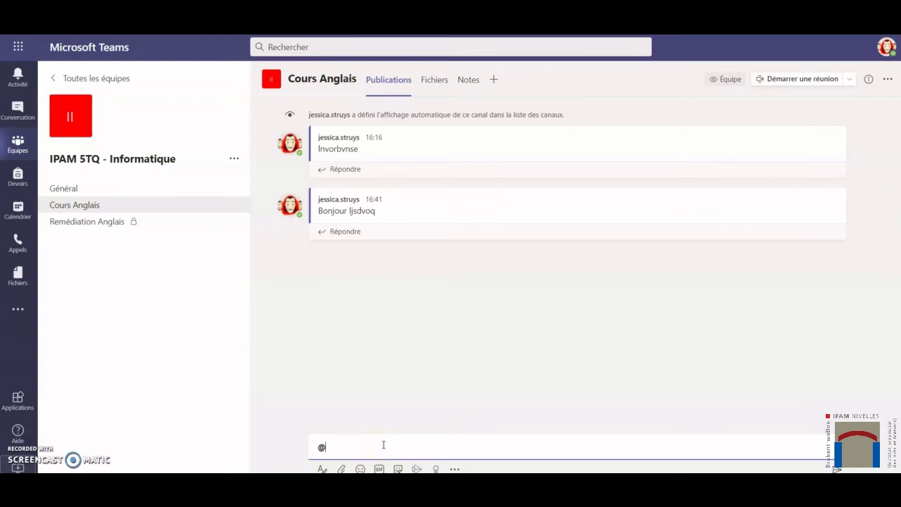
- Try creating a tag named "Profs" for the IPAM 5TQ - Informatique team, and close the dialog without saving it
click(381, 374)
click(235, 159)
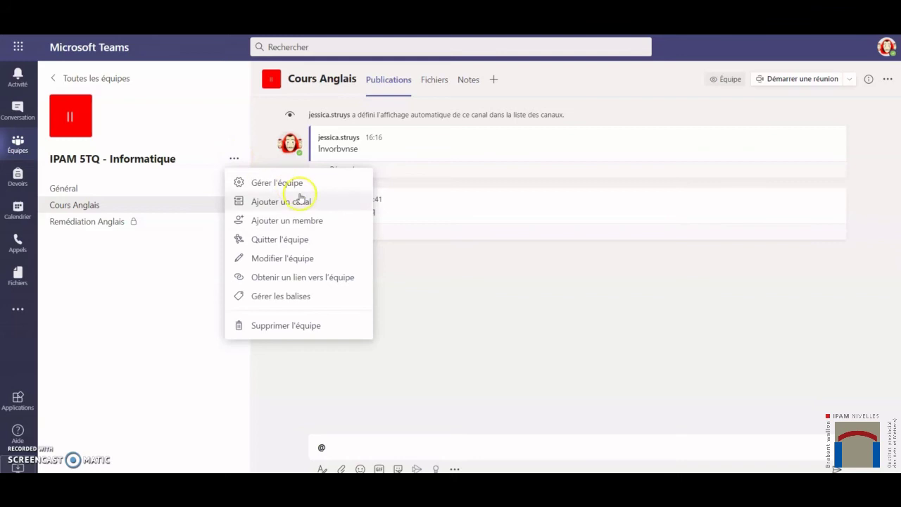
click(296, 301)
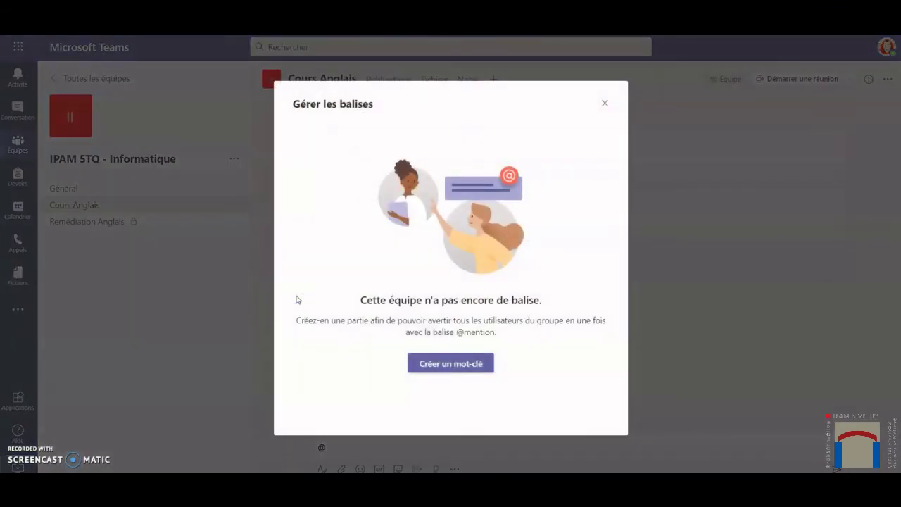
click(457, 363)
click(389, 167)
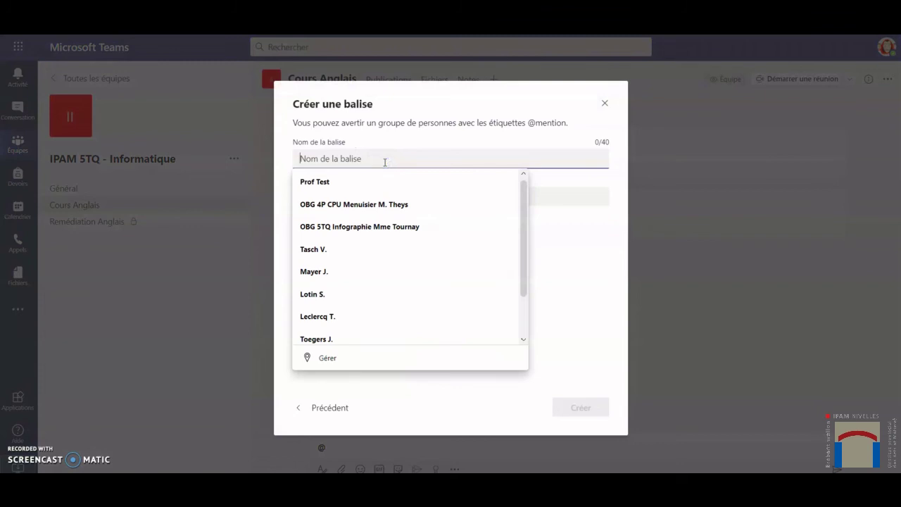
text(Profs)
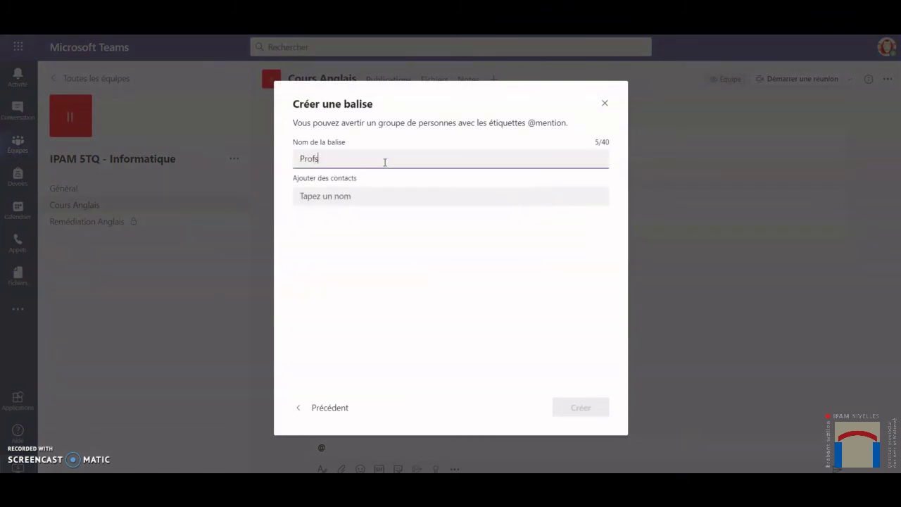
click(385, 200)
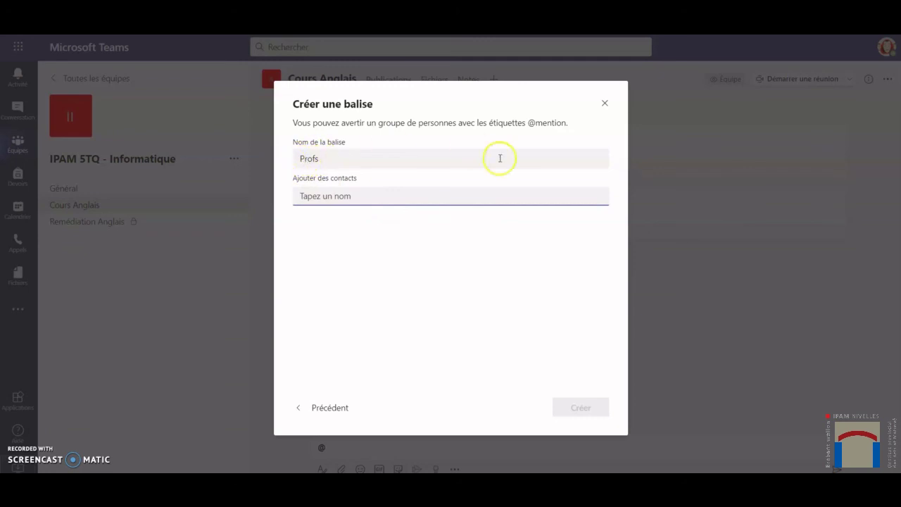
click(605, 104)
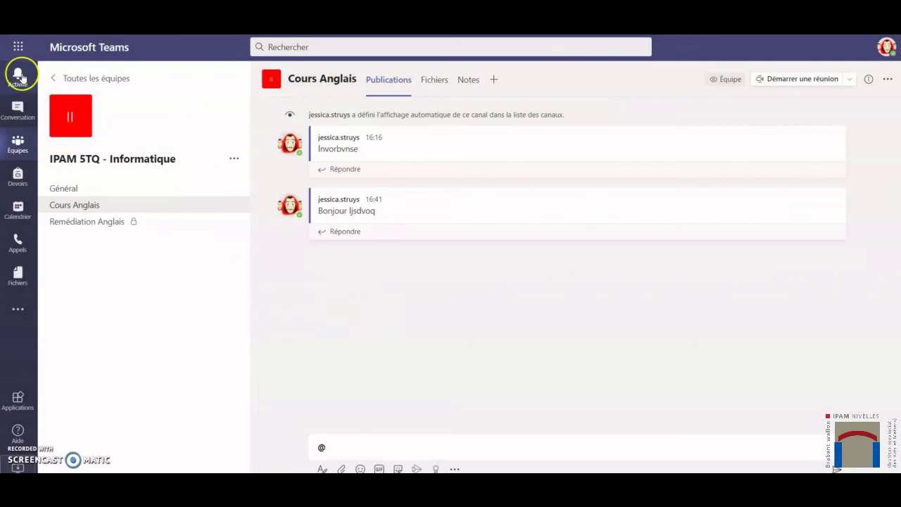
- Open the private conversations, look up the "@" suggestions in the search, and clear the entry
click(19, 110)
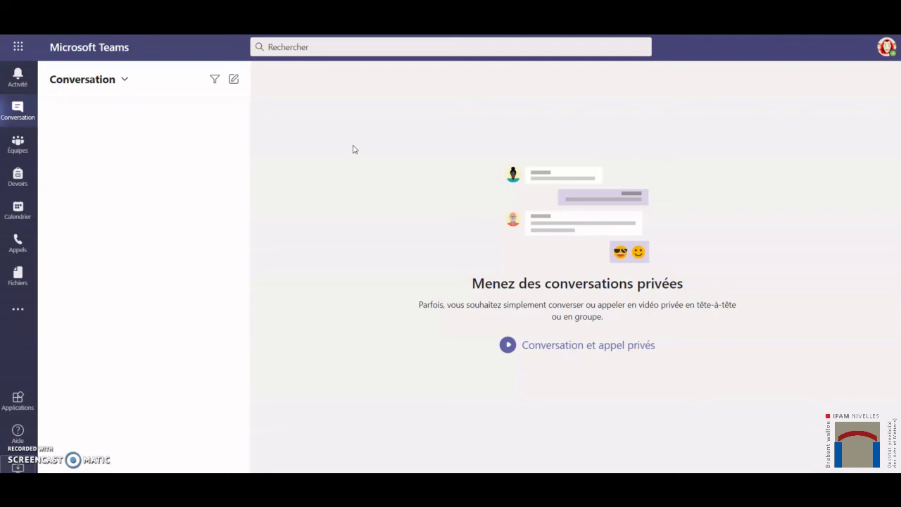
click(322, 46)
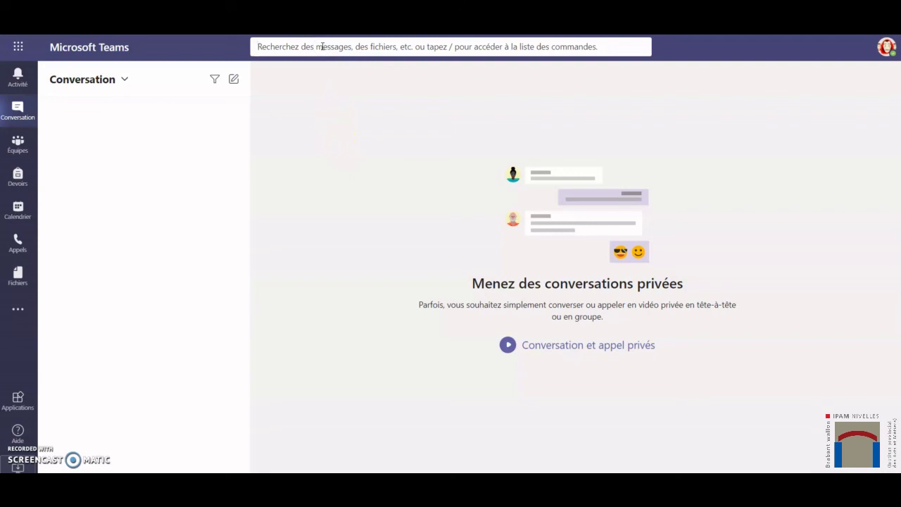
text(@)
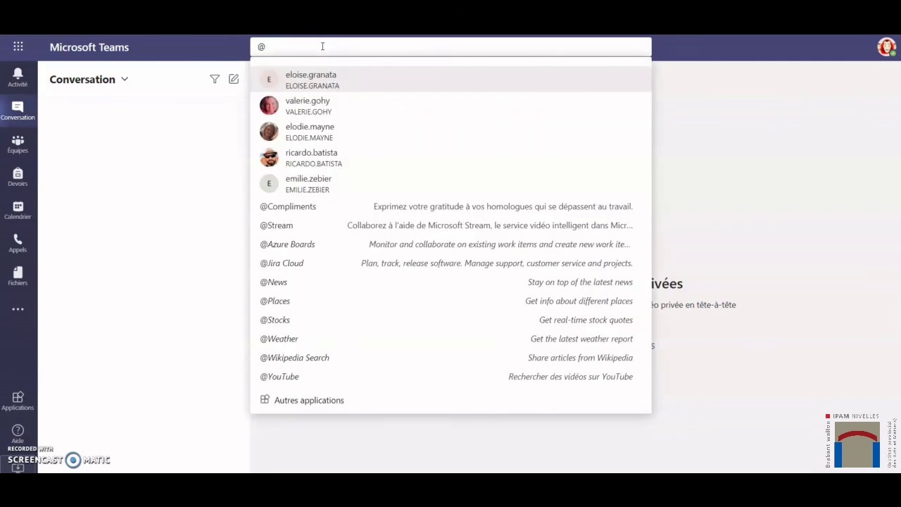
key(BackSpace)
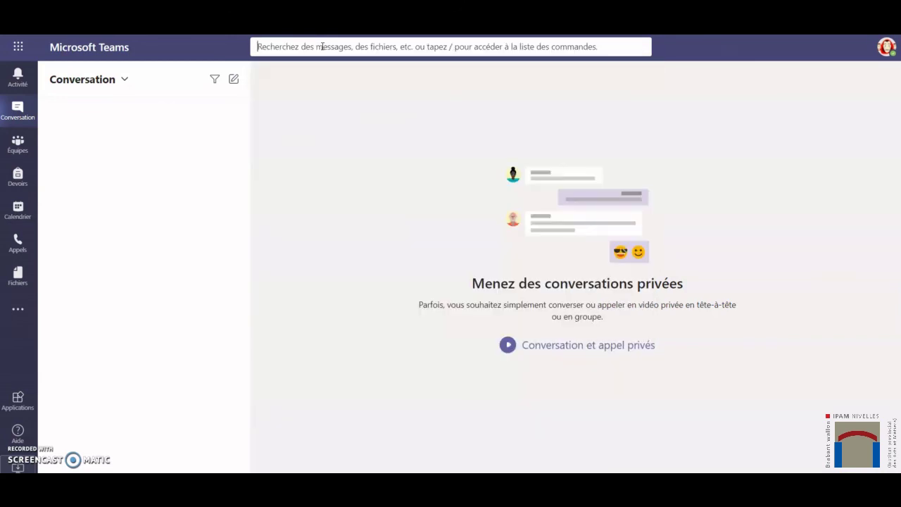